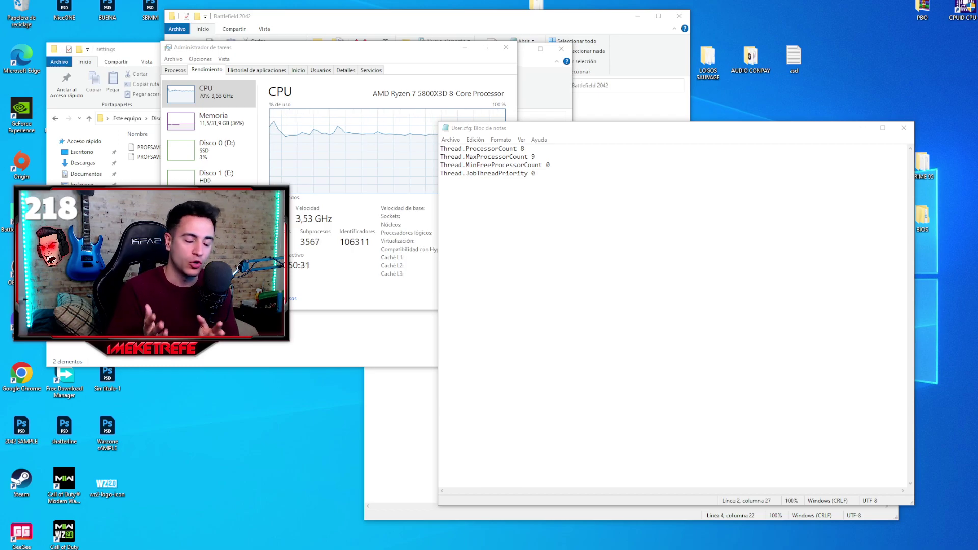
Step: Open User.cfg from the Battlefield 2042 game folder with Bloc de notas and place its window beside the folder
click(340, 18)
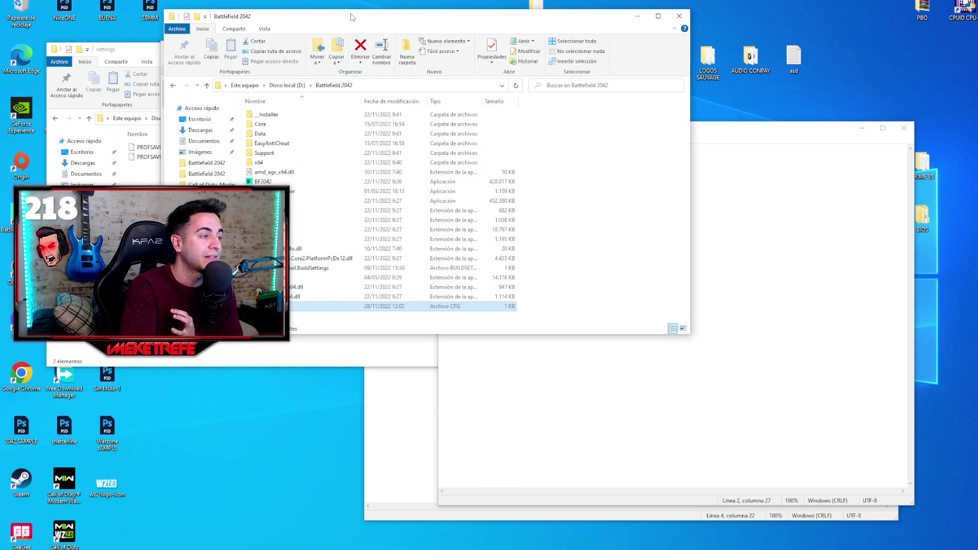
drag(340, 18, 424, 91)
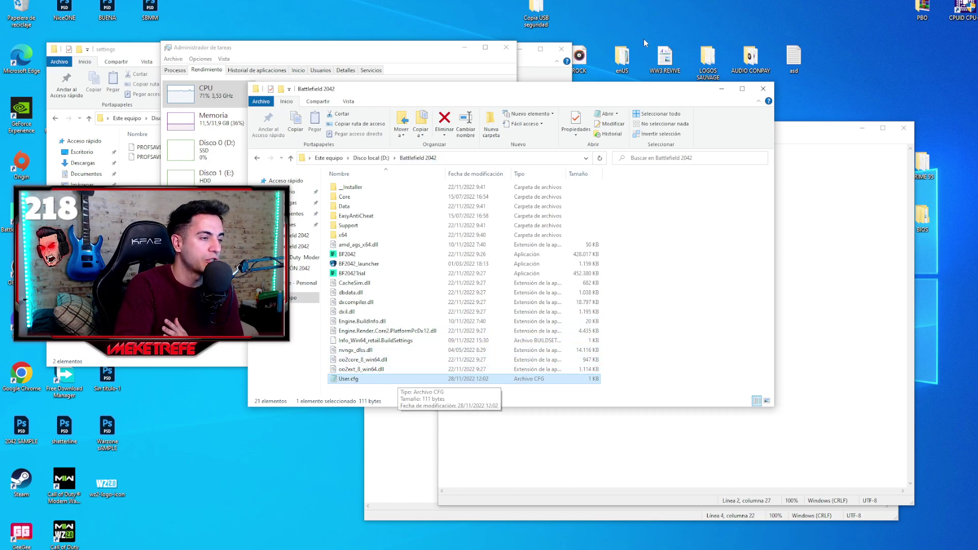
drag(367, 89, 230, 42)
right_click(232, 332)
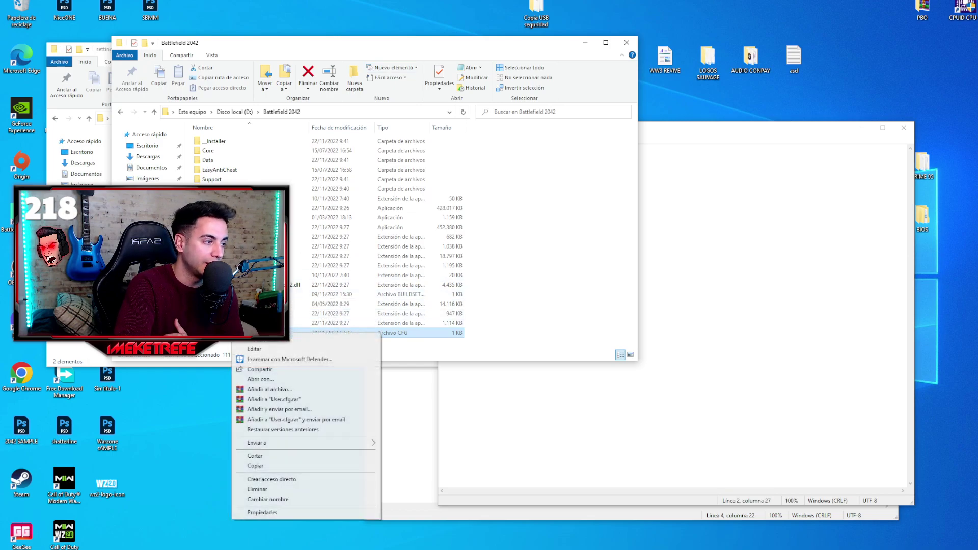
click(275, 379)
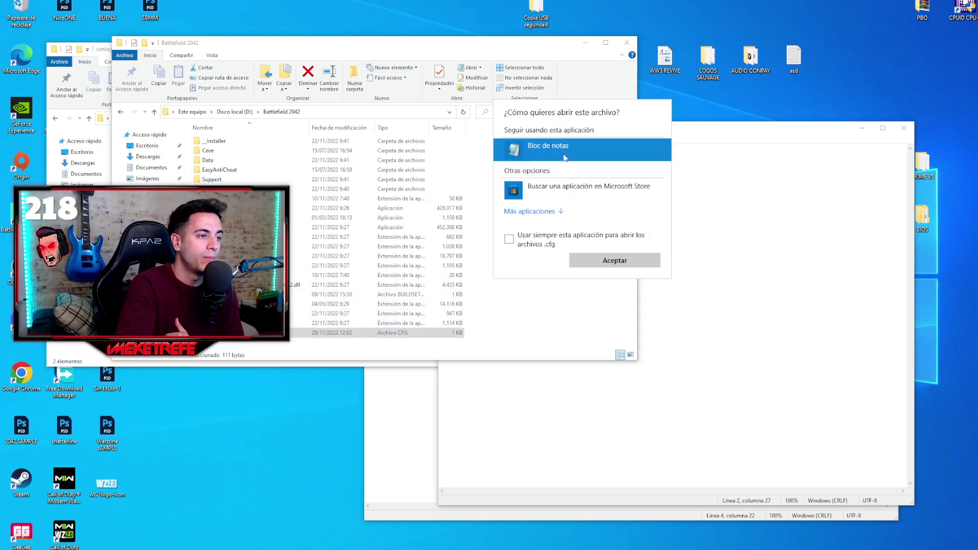
click(613, 260)
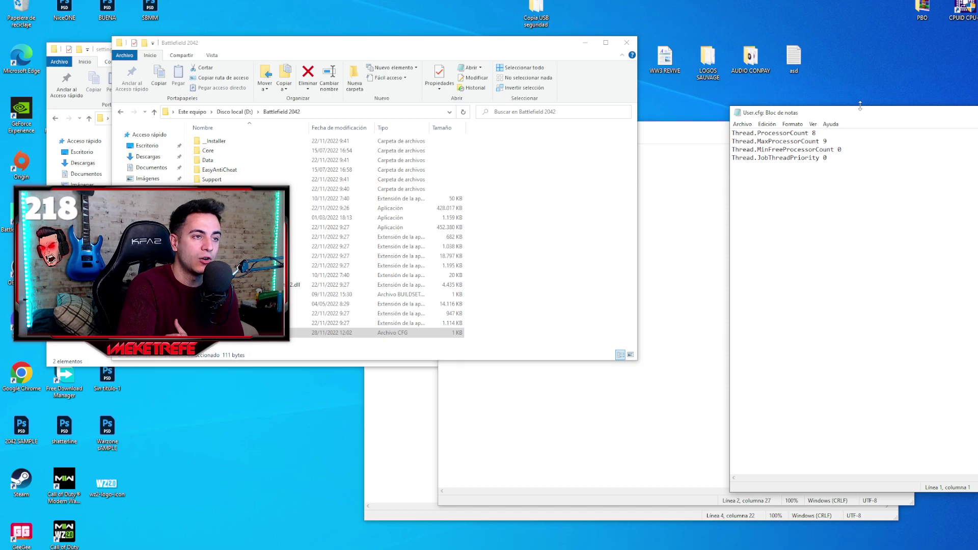
drag(851, 108, 603, 129)
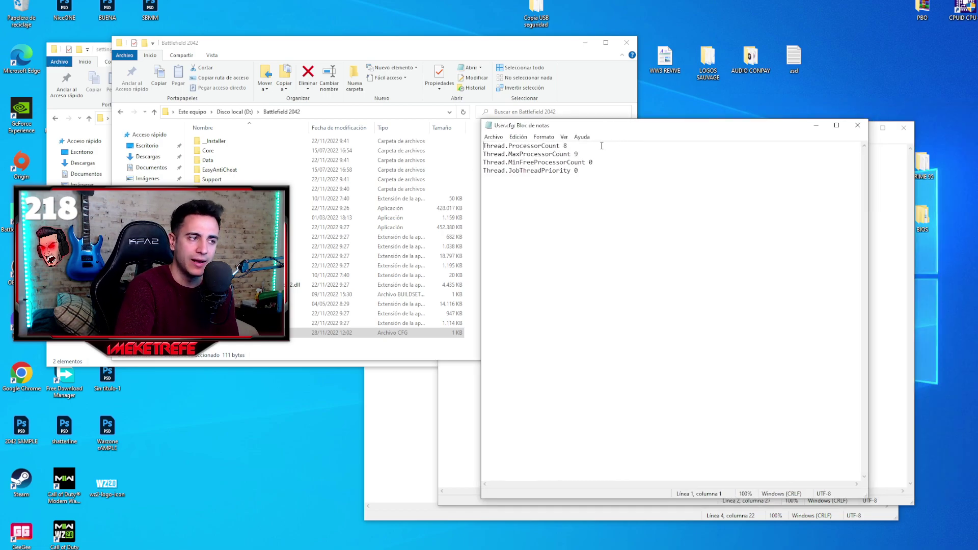
Step: Show the CPU performance details in Task Manager beside User.cfg to check the number of cores and logical processors
key(ctrl+shift+Escape)
mouse_move(406, 47)
mouse_down()
mouse_move(348, 44)
mouse_move(416, 43)
mouse_up()
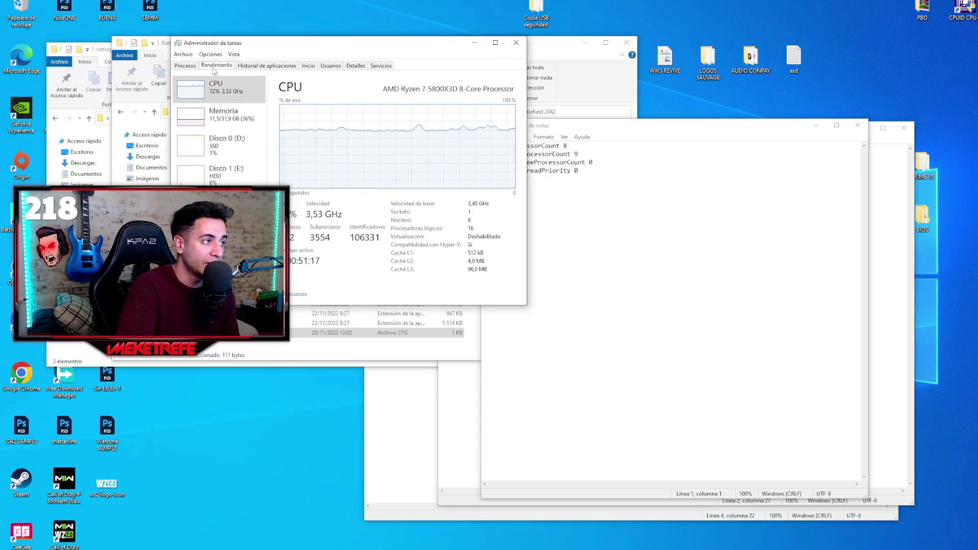
drag(323, 47, 275, 79)
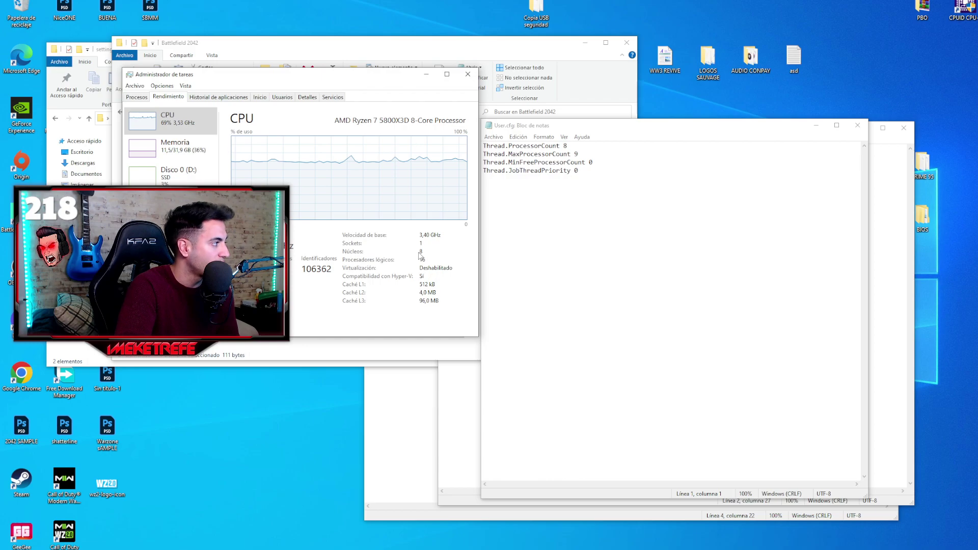
drag(625, 126, 644, 126)
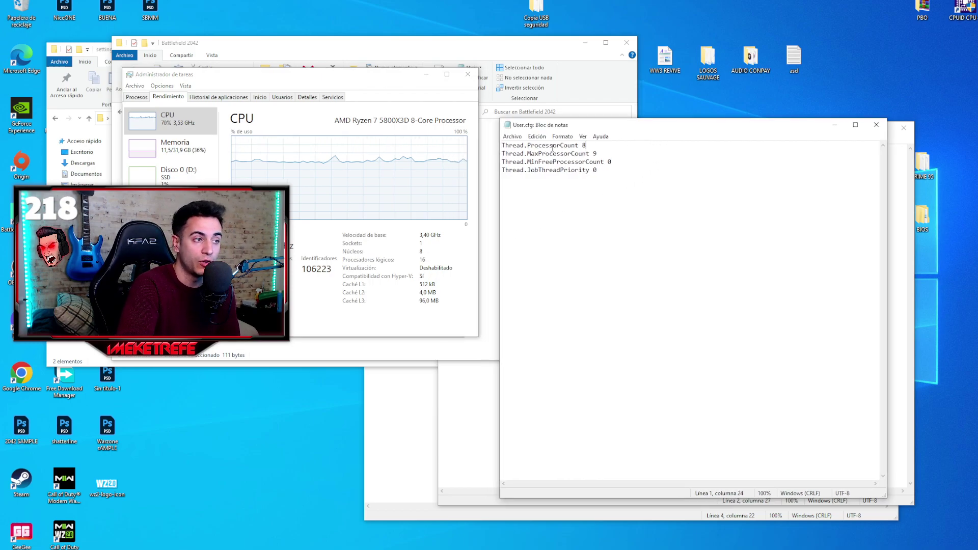
Step: Check the Thread.ProcessorCount and Thread.MaxProcessorCount values in User.cfg against the CPU's core count
drag(593, 146, 582, 145)
click(599, 147)
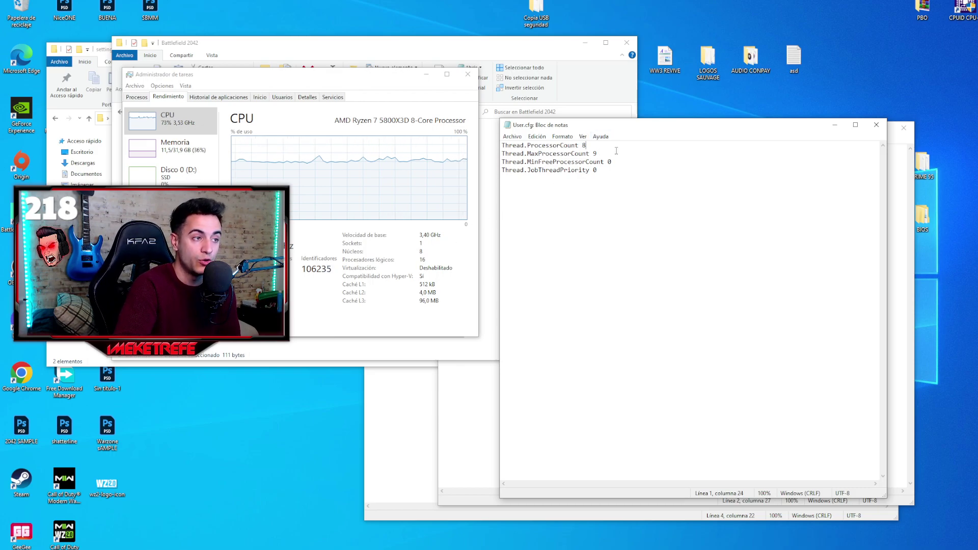
click(599, 148)
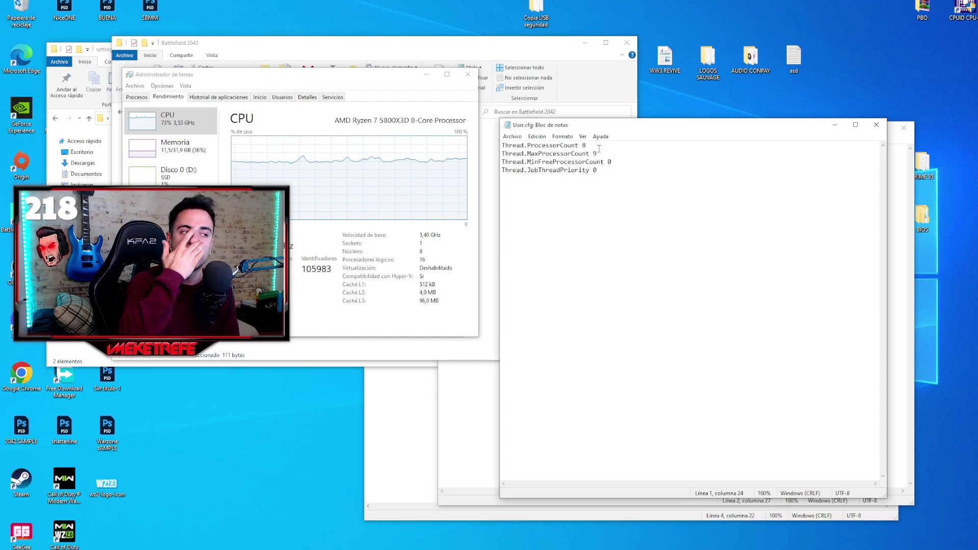
drag(502, 154, 597, 153)
click(597, 154)
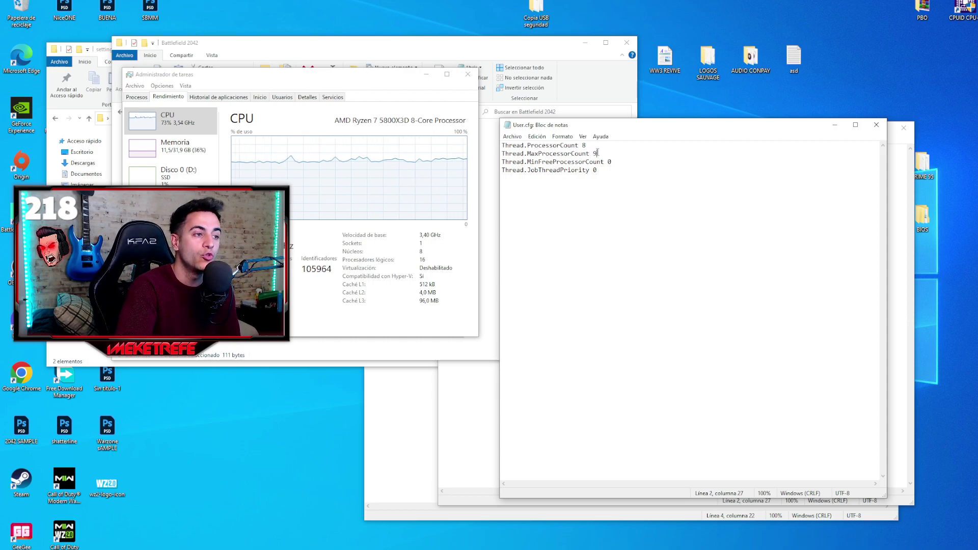
click(585, 146)
click(597, 153)
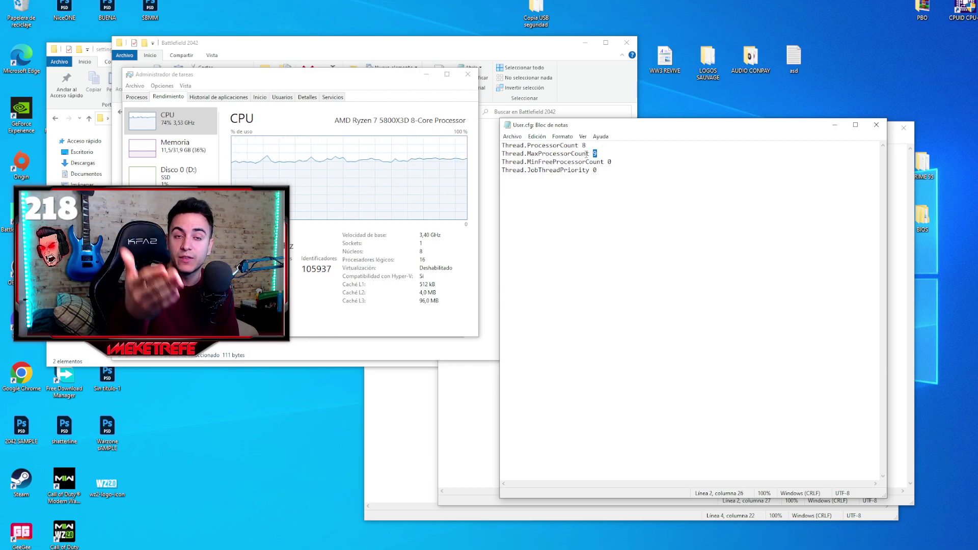
Step: Review the Thread.MinFreeProcessorCount and Thread.JobThreadPriority lines in User.cfg
key(Down)
key(End)
drag(502, 163, 610, 175)
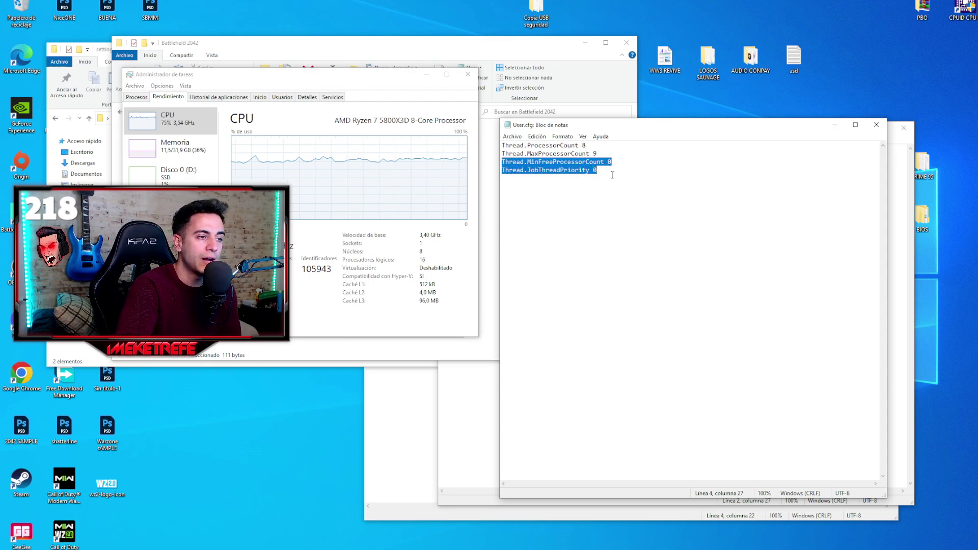
click(615, 173)
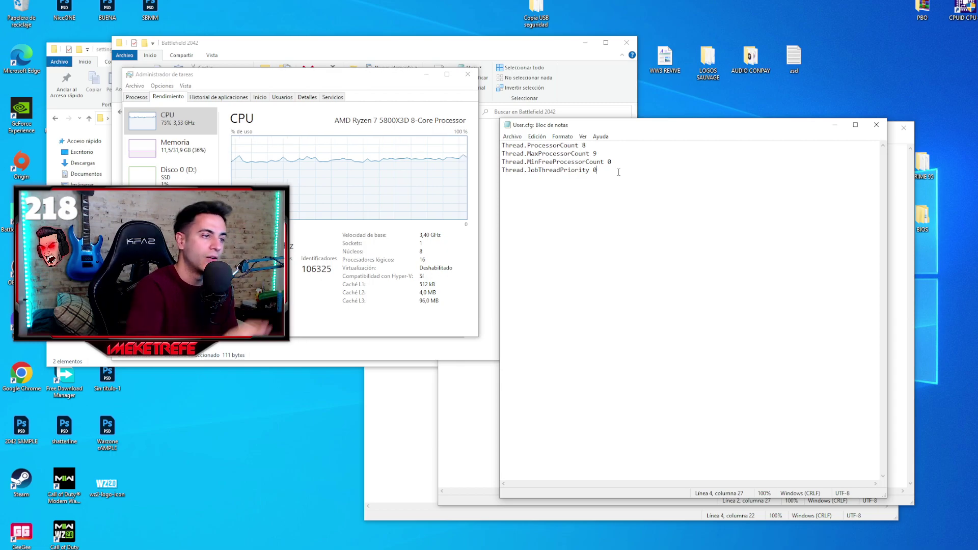
drag(619, 173, 503, 145)
click(503, 146)
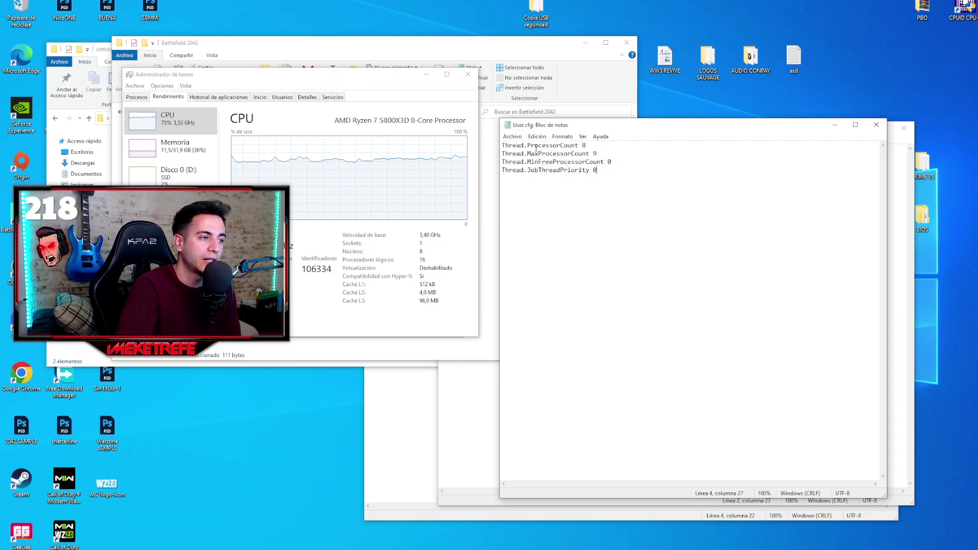
Step: Save User.cfg, close it and put Task Manager out of the way
click(512, 136)
click(524, 177)
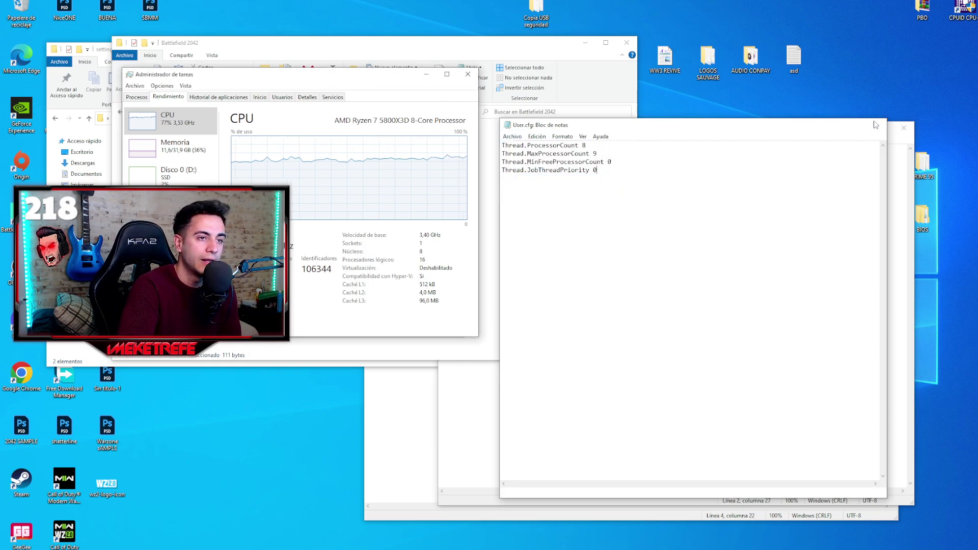
click(876, 125)
click(423, 39)
Step: Find the Documents folder through a system search and open its Battlefield 2042 settings subfolder
drag(405, 45, 702, 75)
drag(280, 50, 345, 45)
key(super)
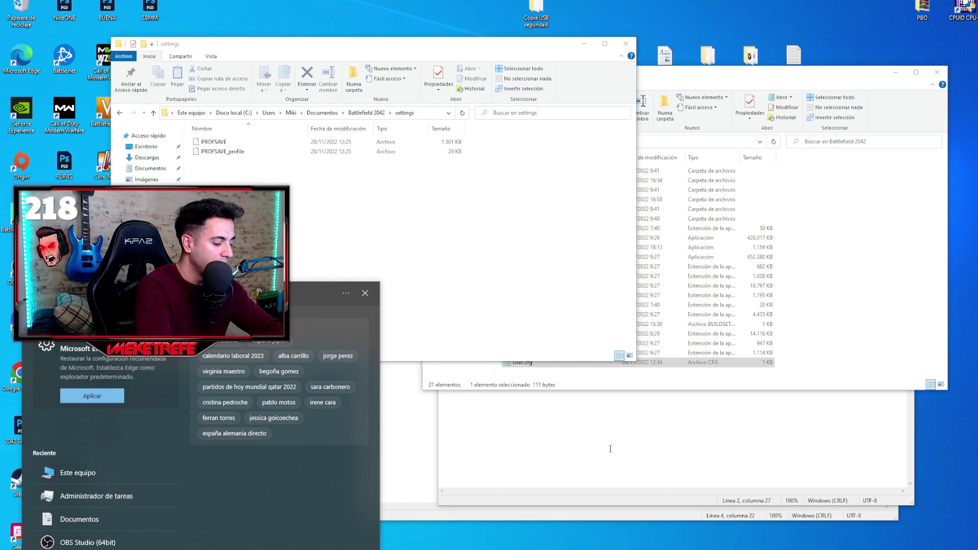
text(docum)
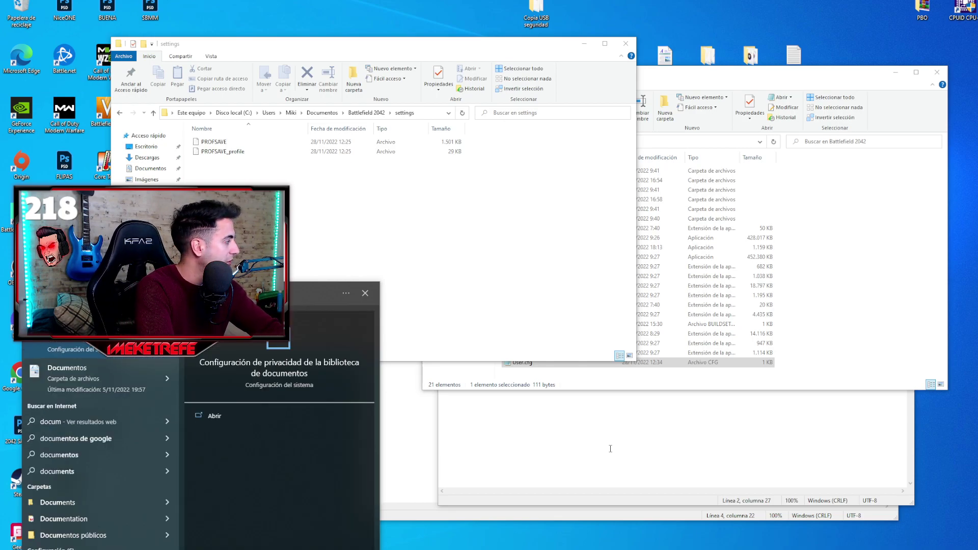
click(104, 381)
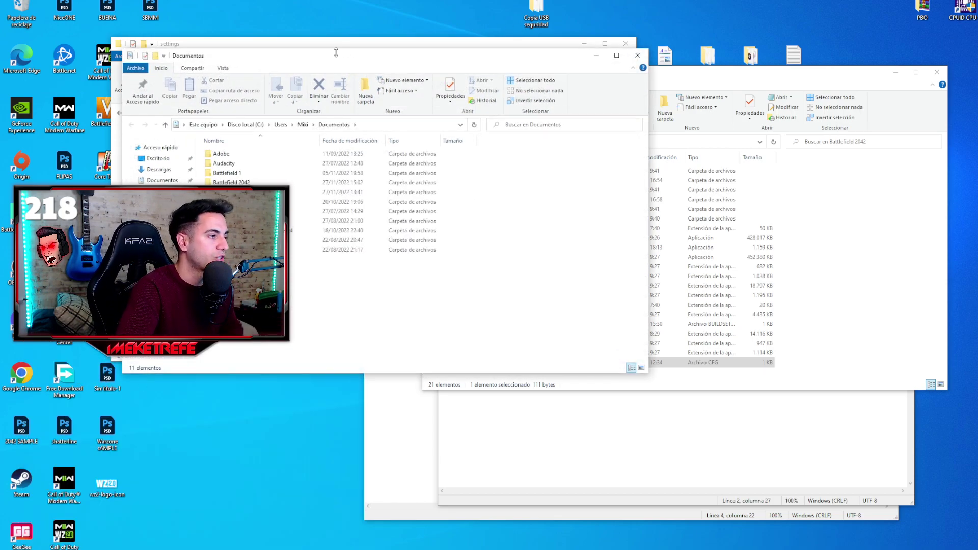
drag(328, 50, 565, 57)
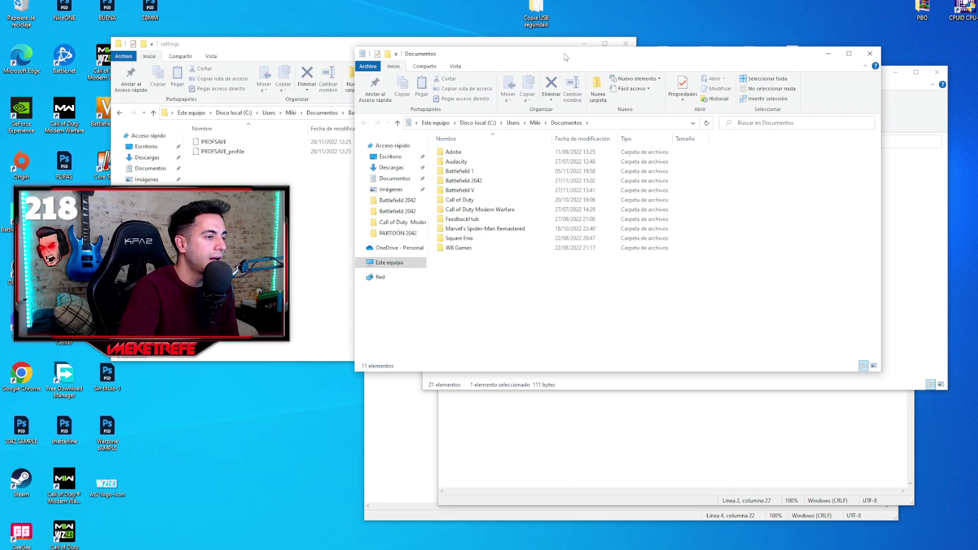
double_click(473, 183)
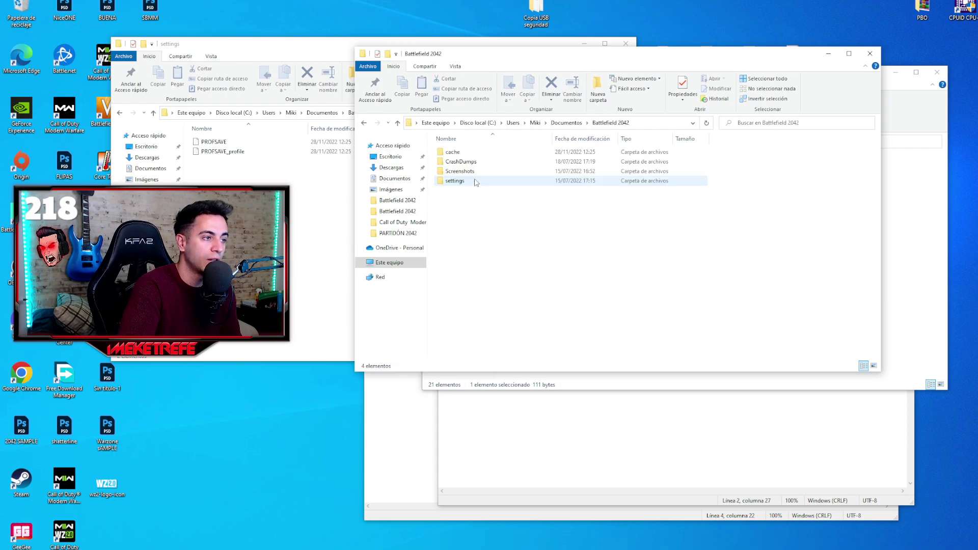
double_click(453, 181)
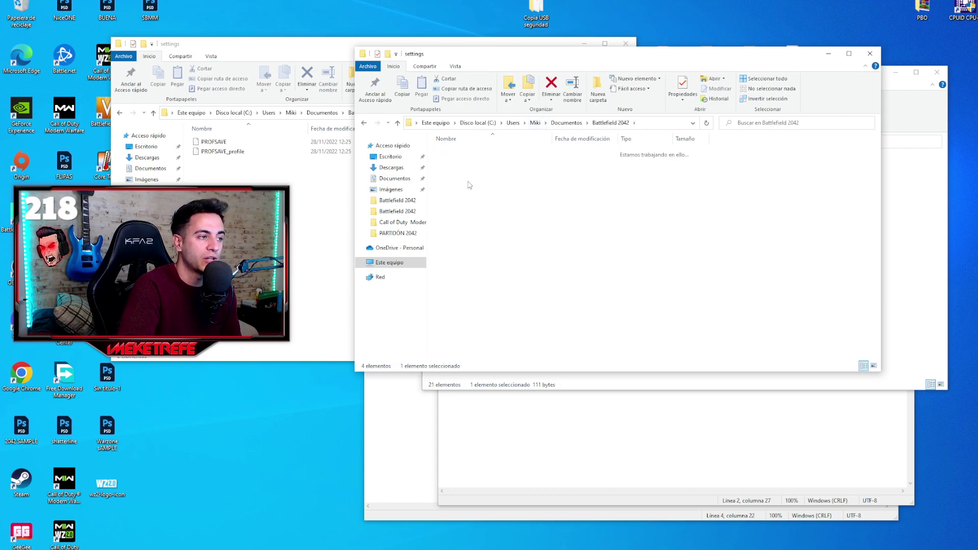
Step: Open the PROFSAVE_profile file from the settings folder with Bloc de notas
drag(376, 51, 222, 48)
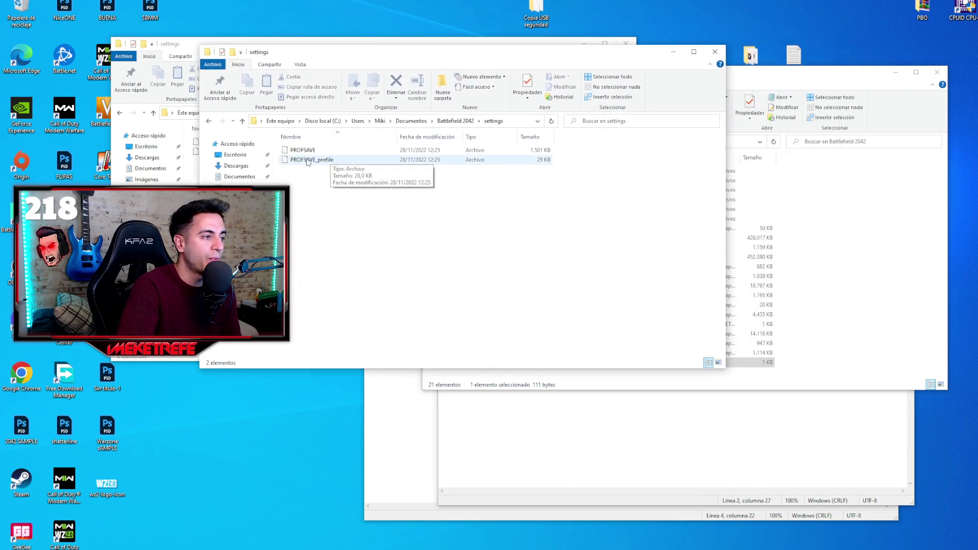
right_click(318, 160)
click(342, 166)
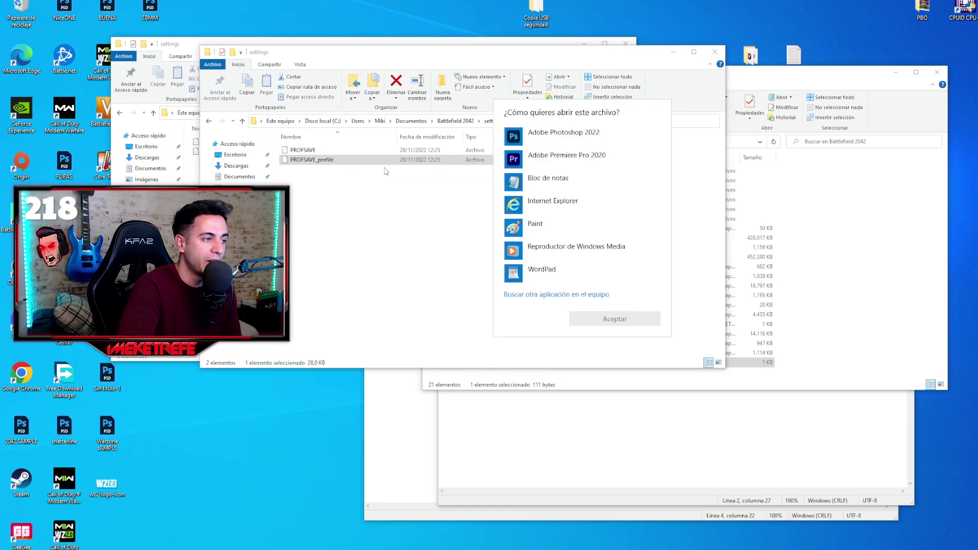
click(524, 183)
click(632, 320)
drag(692, 122, 642, 63)
Step: Locate the GstRender.Dx12Enabled line in PROFSAVE_profile, check its value and save the file
drag(833, 105, 837, 382)
scroll(539, 279, down, 3)
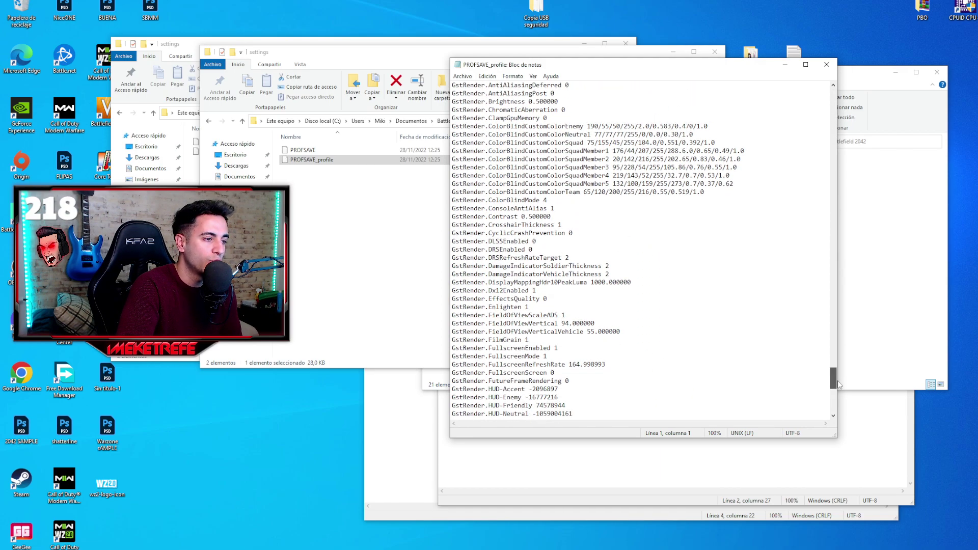
drag(536, 265, 452, 266)
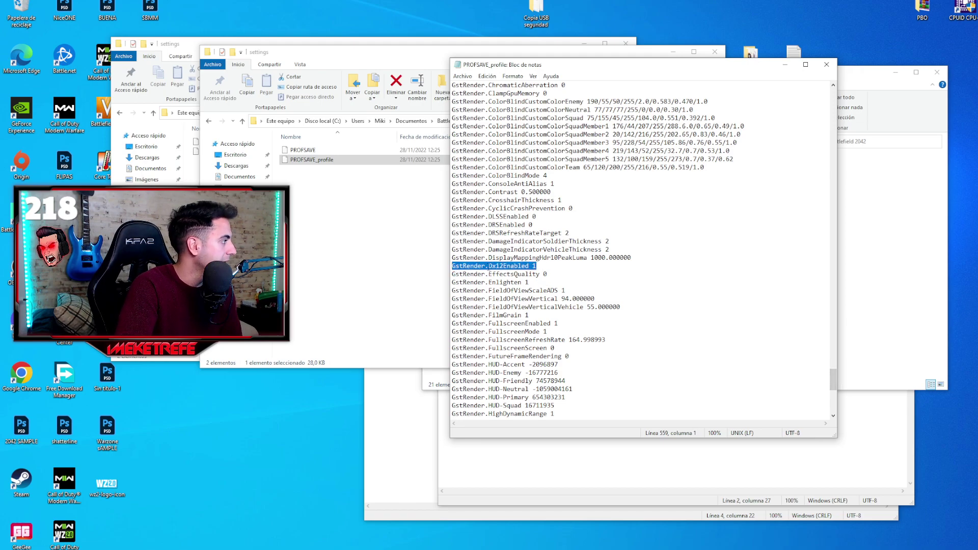
click(542, 269)
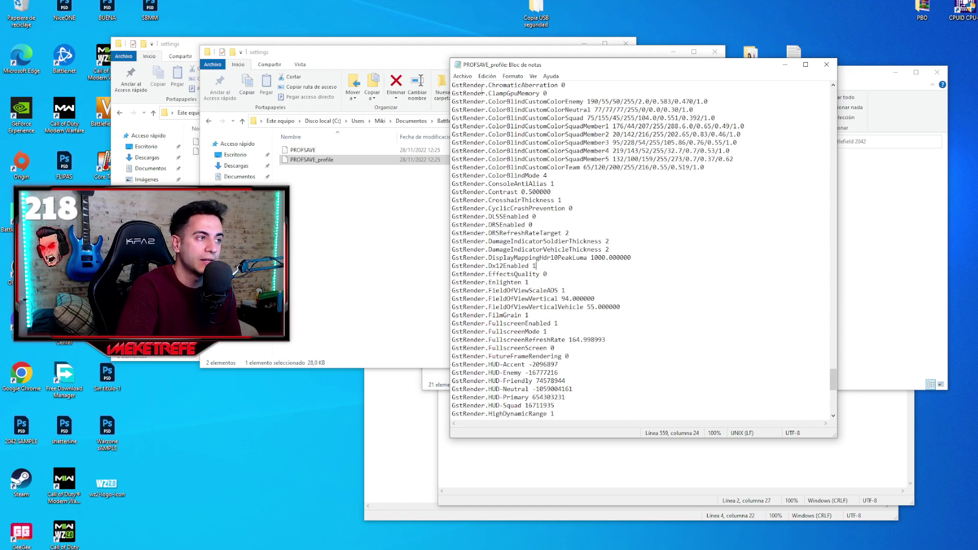
click(462, 75)
click(474, 117)
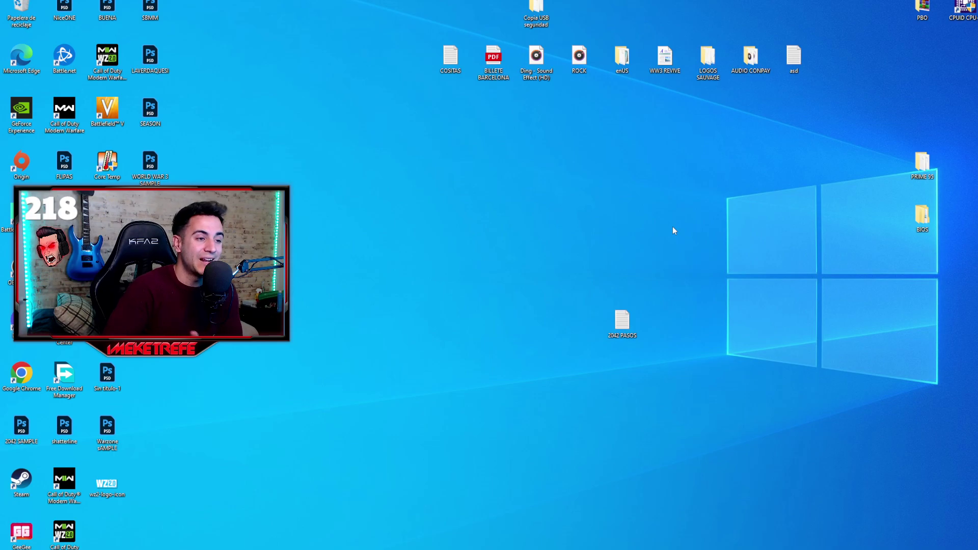
Step: Open the NVIDIA control panel from the desktop and review the global 3D settings
right_click(690, 208)
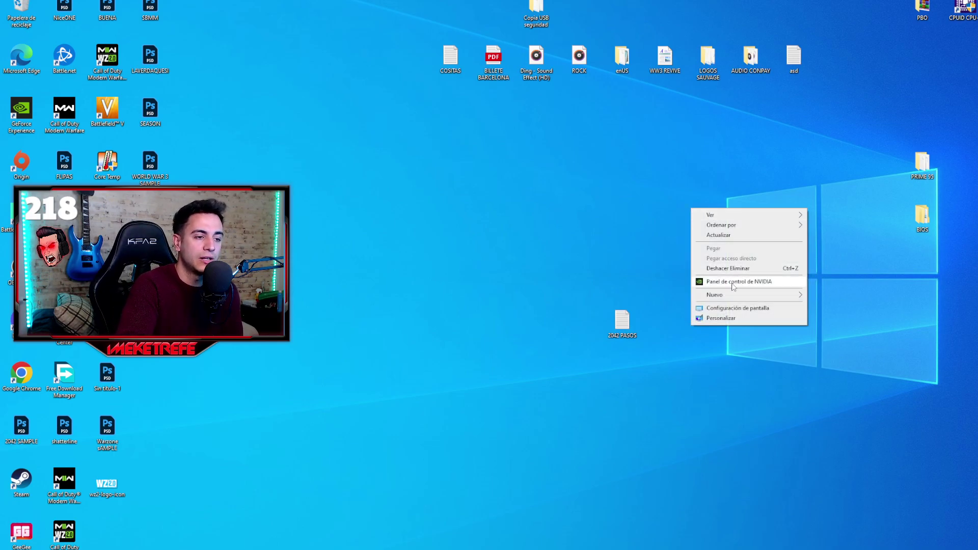
click(732, 283)
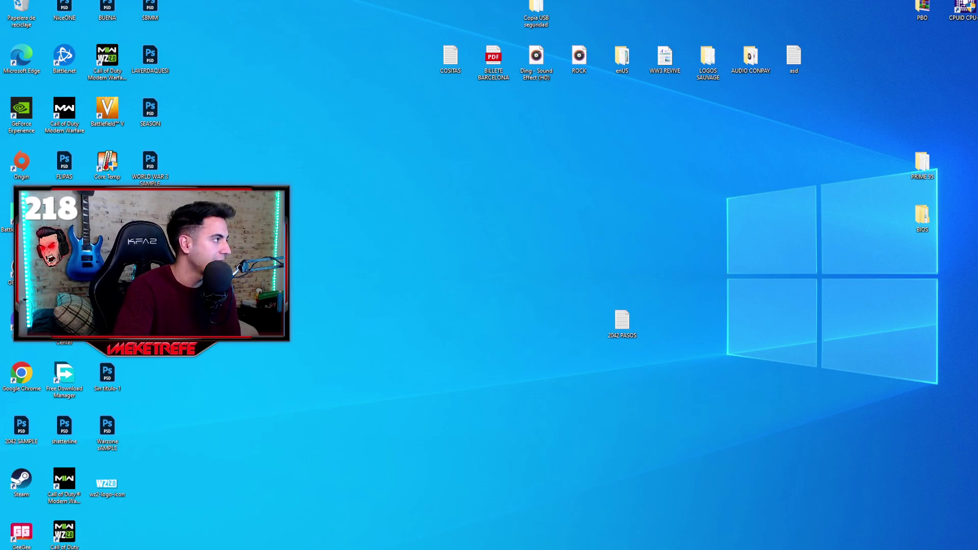
scroll(560, 229, down, 7)
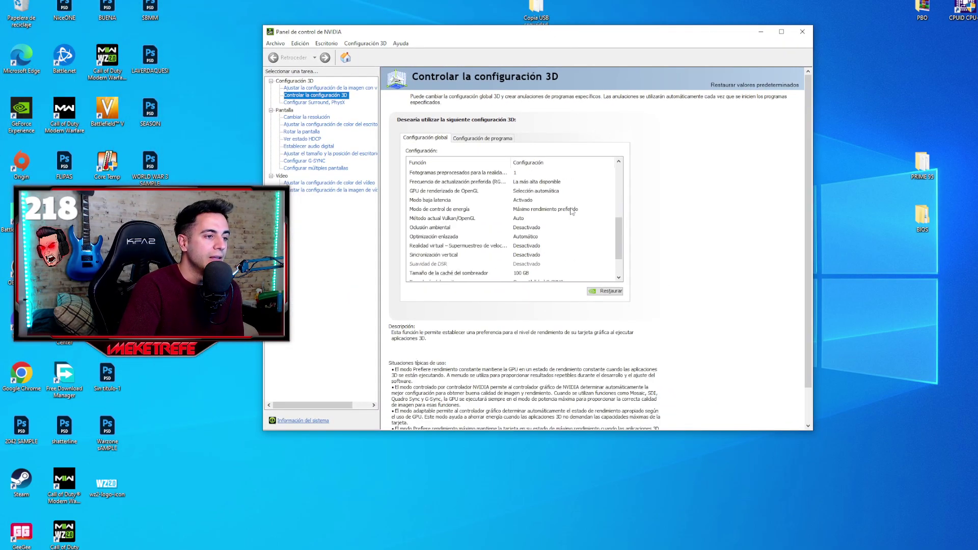
Step: Check the resizable BAR entry in the NVIDIA system information and close the information window
click(309, 422)
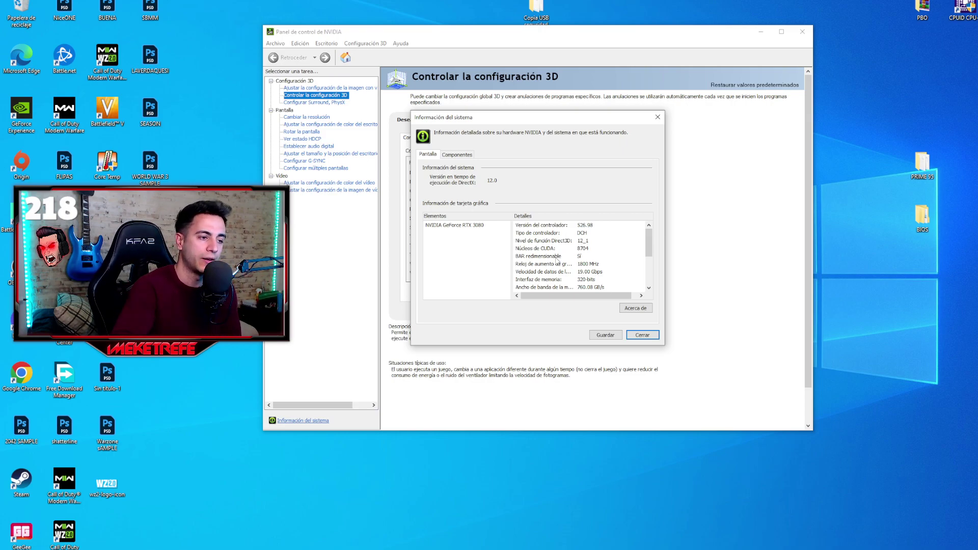
key(Escape)
drag(583, 26, 575, 40)
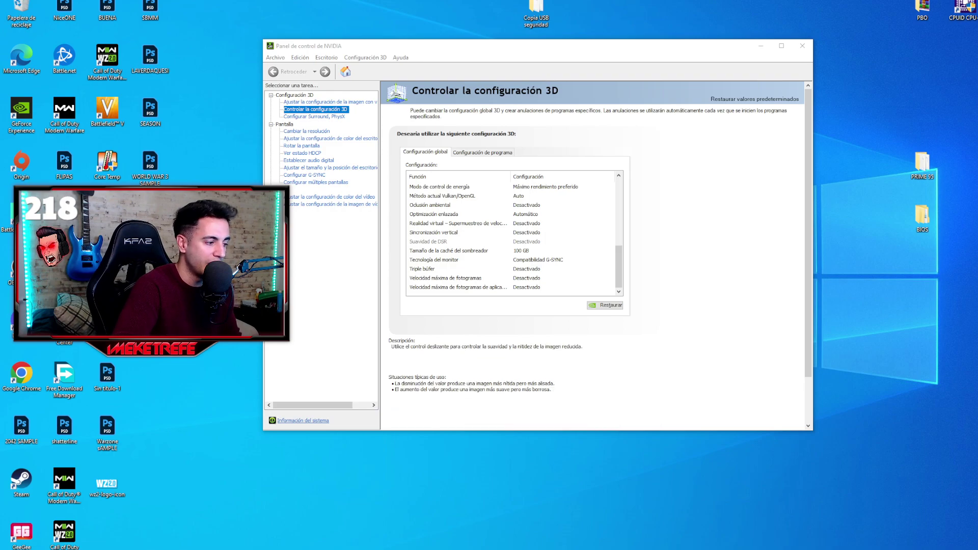
Step: Launch NVIDIA Profile Inspector from the Nuevo vol (E:) drive in Este equipo and reposition its window
key(super)
text(este)
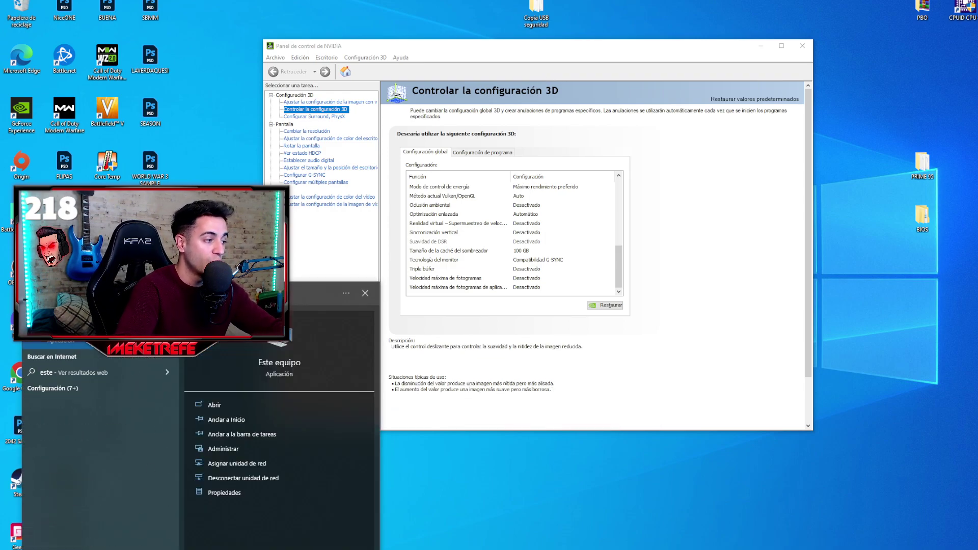
key(Return)
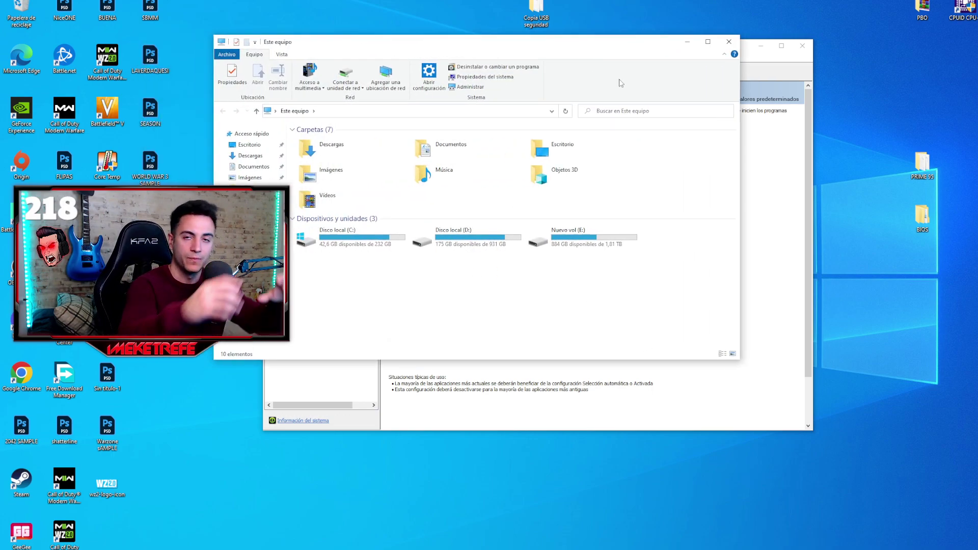
double_click(583, 240)
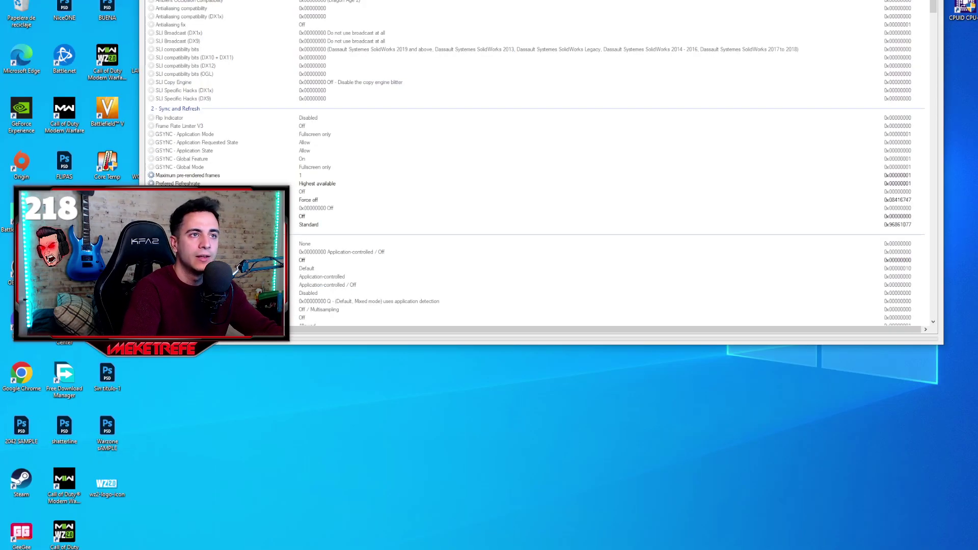
drag(956, 106, 975, 106)
drag(667, 20, 714, 52)
click(555, 67)
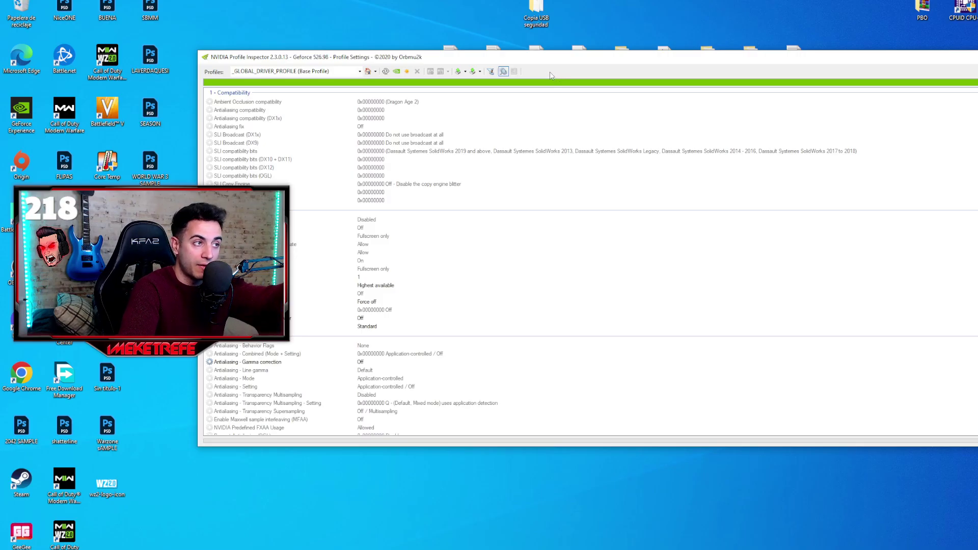
Step: Load the Battlefield 2042 profile in place of the global driver profile
click(360, 72)
text(Battlef)
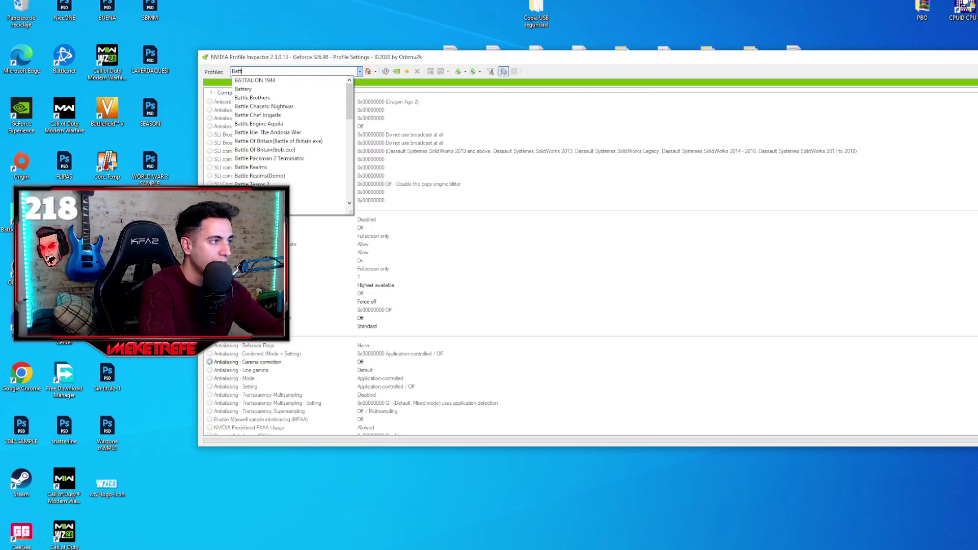
text(u)
key(BackSpace)
key(BackSpace)
text(field 2042)
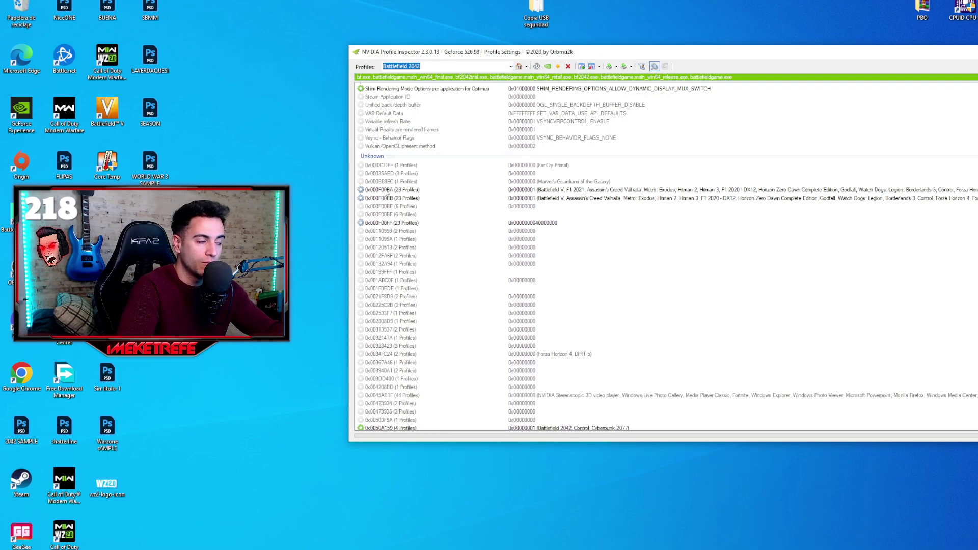
Step: Examine the 0x000F00BA, 0x000F00BB and 0x000F00FF entries in the Unknown section of the Battlefield 2042 profile
click(401, 191)
click(403, 199)
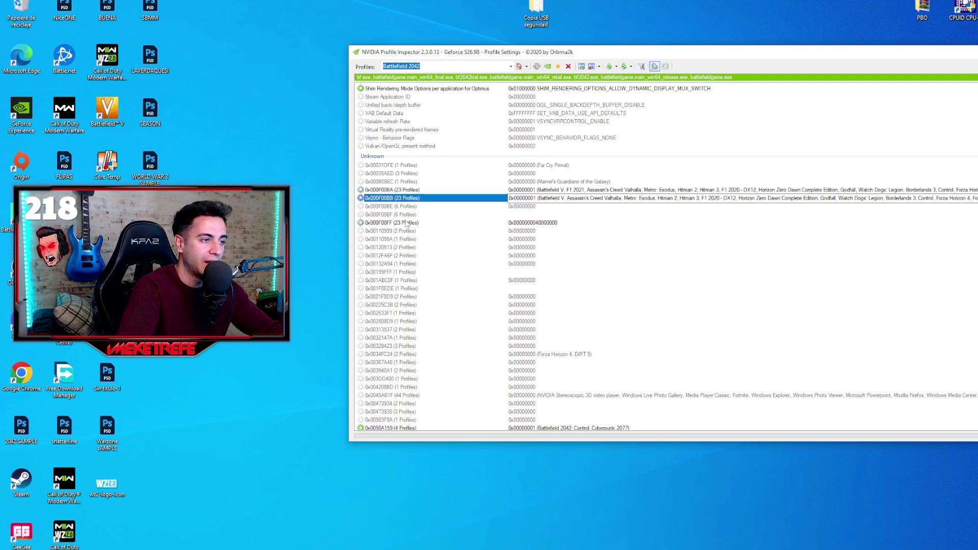
click(404, 230)
click(402, 190)
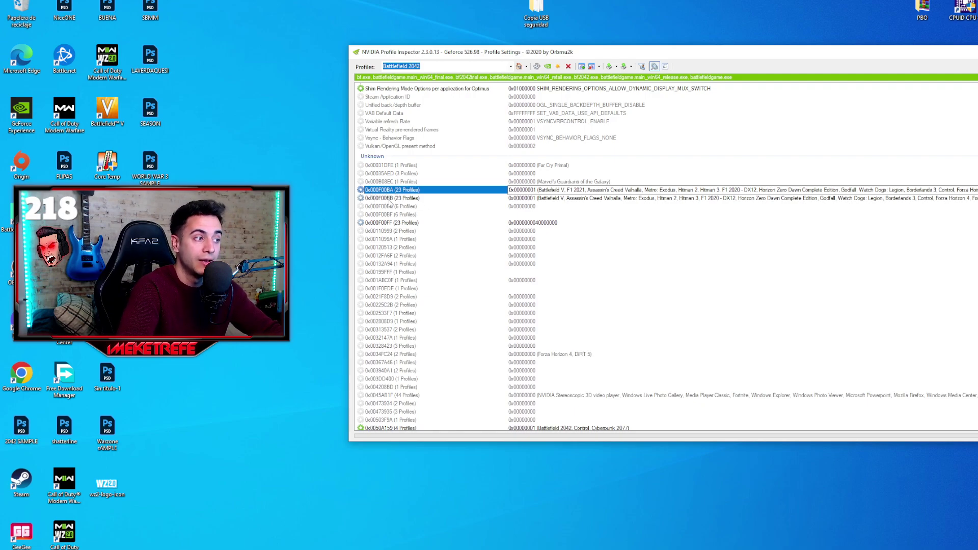
click(391, 199)
click(388, 225)
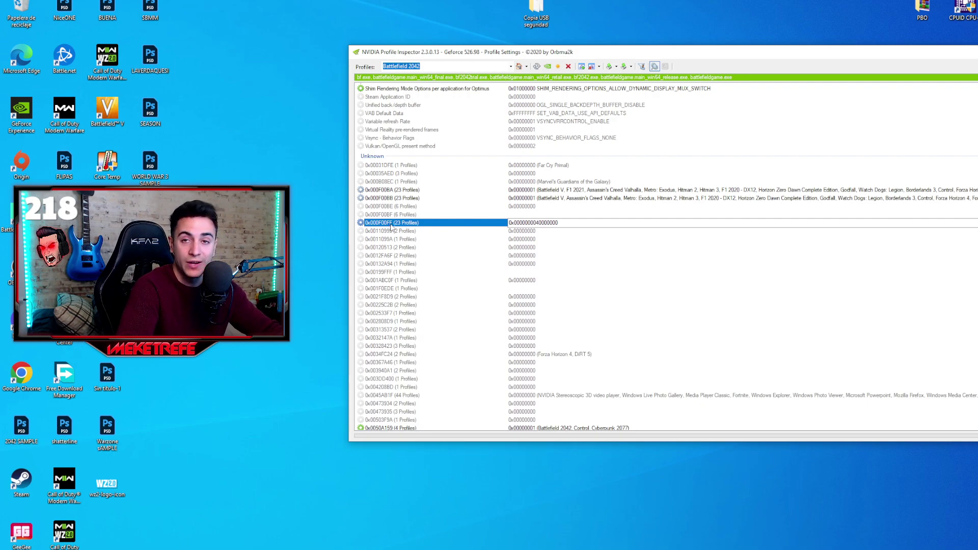
Step: Set the 0x000F00BA entry to the 0x00000001 value listed for Battlefield V and F1 2021
click(405, 190)
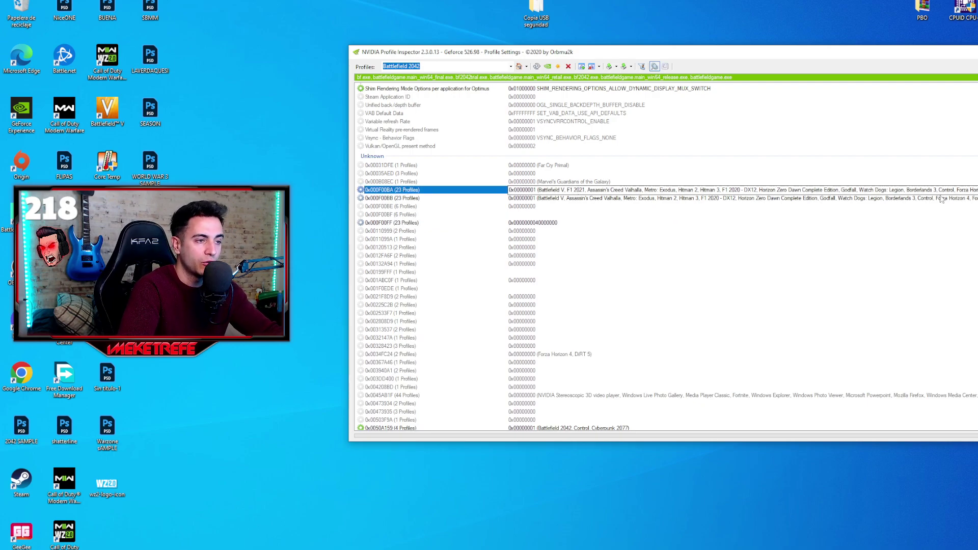
click(584, 190)
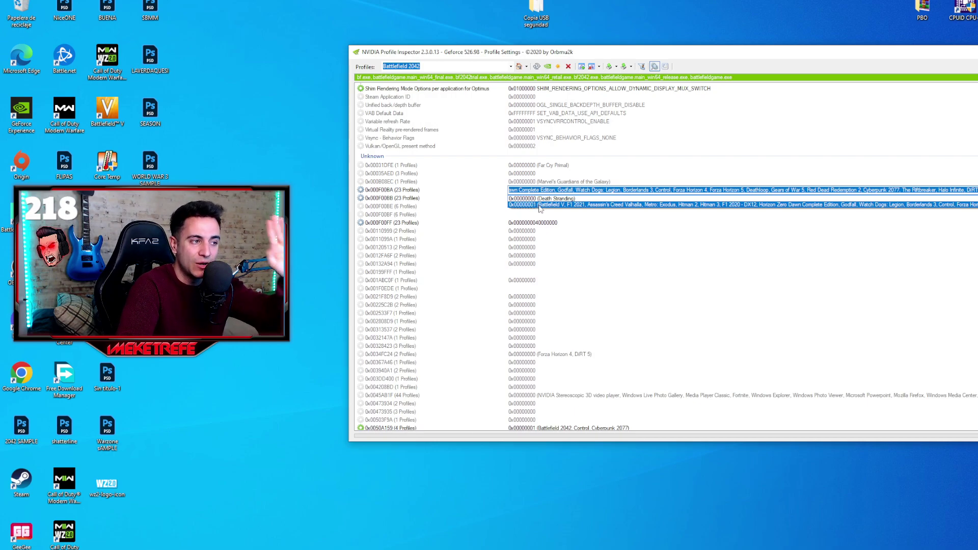
click(540, 205)
key(Down)
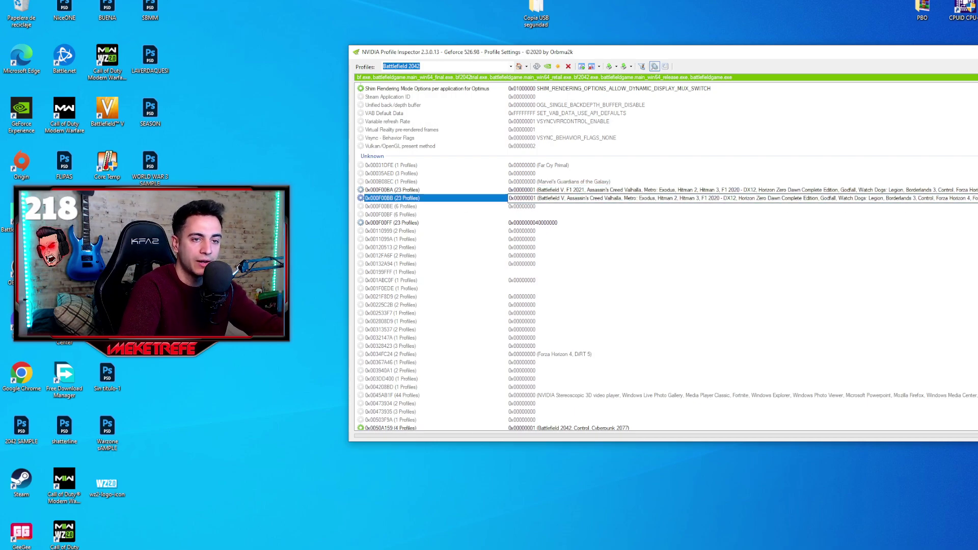
click(388, 223)
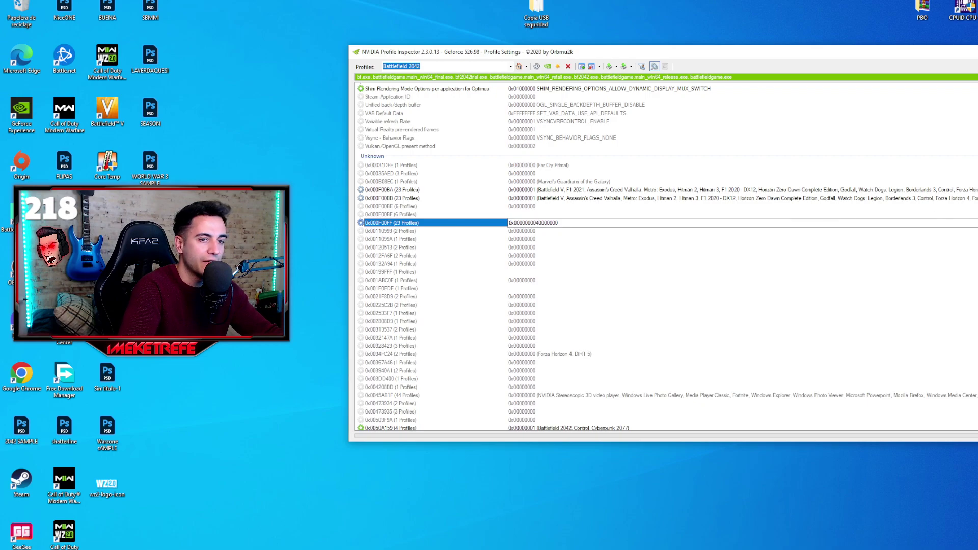
key(alt+Down)
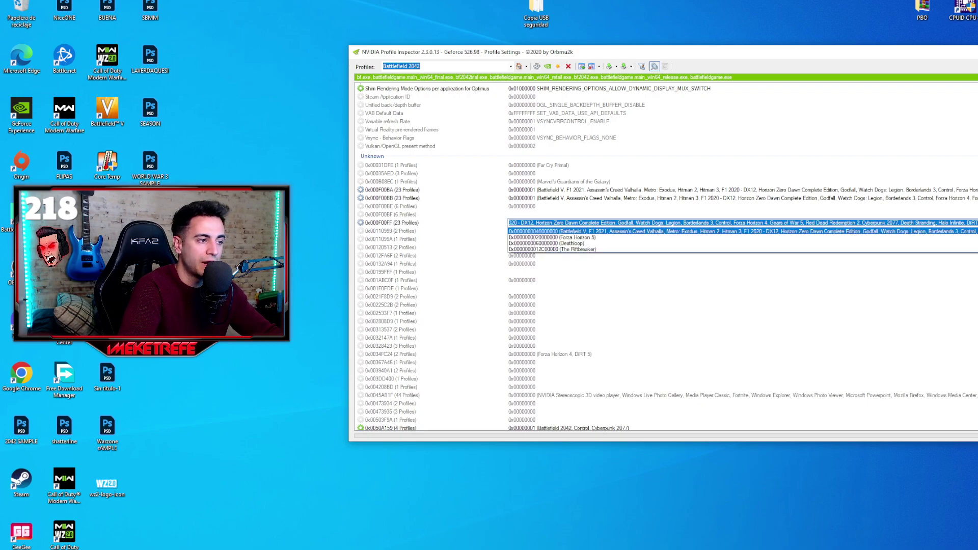
click(543, 232)
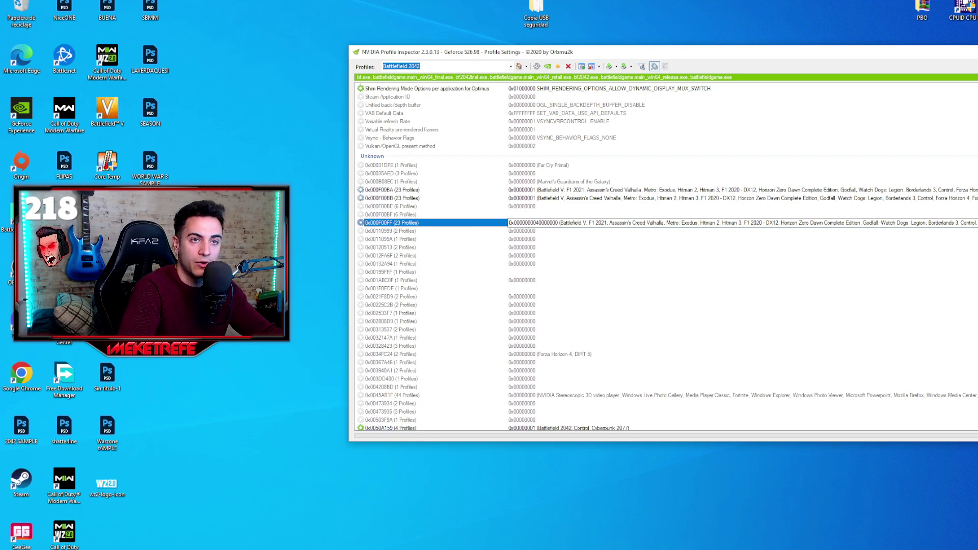
scroll(662, 254, up, 8)
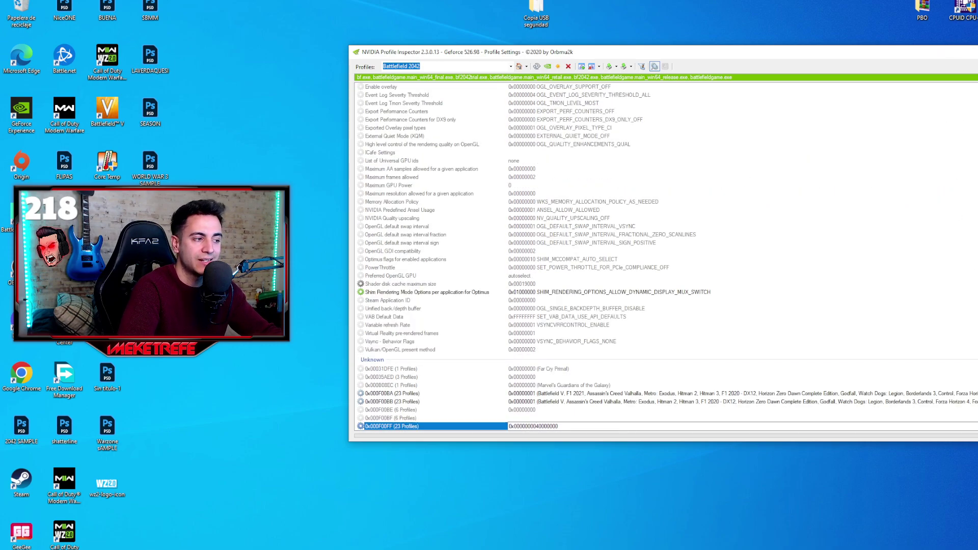
key(alt+F4)
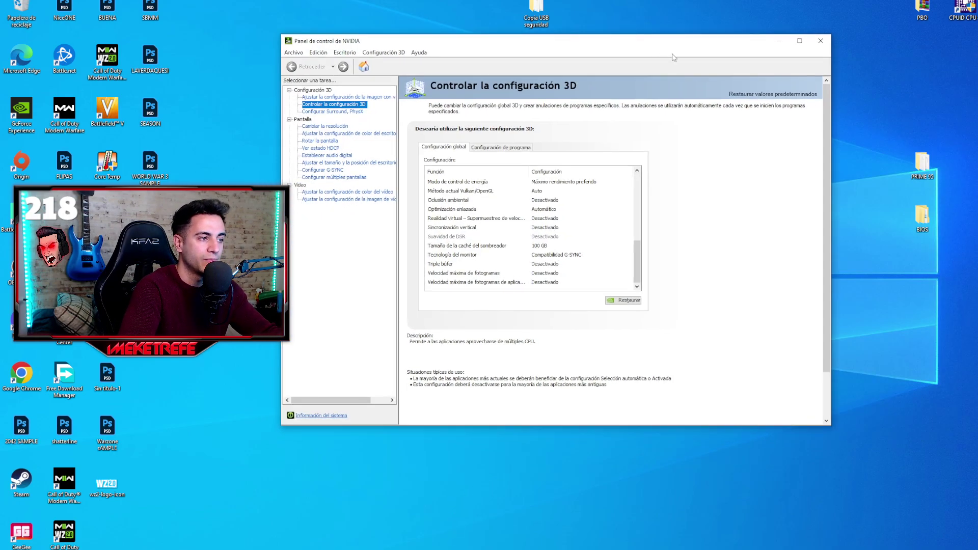
Step: Move the NVIDIA control panel window aside and review its list of global 3D settings
drag(836, 166, 971, 168)
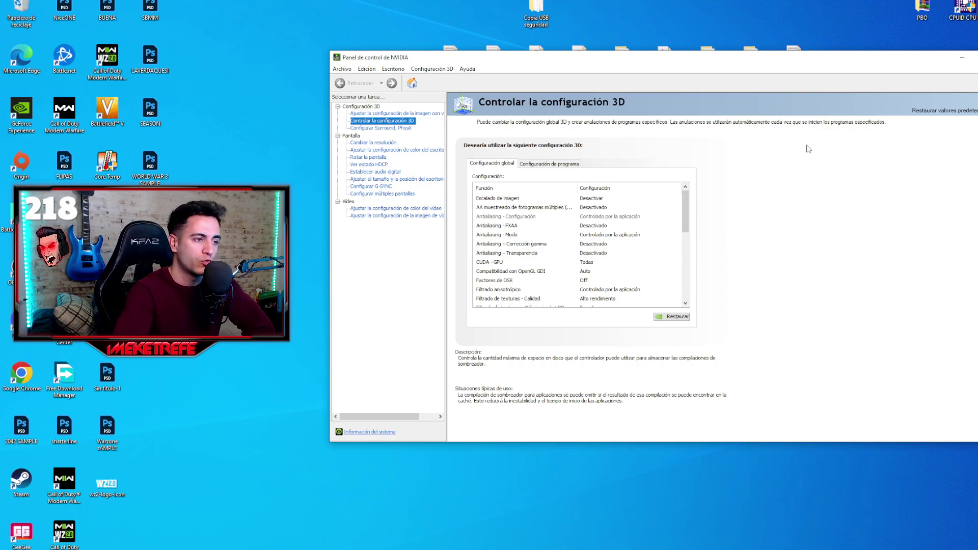
drag(688, 208, 686, 283)
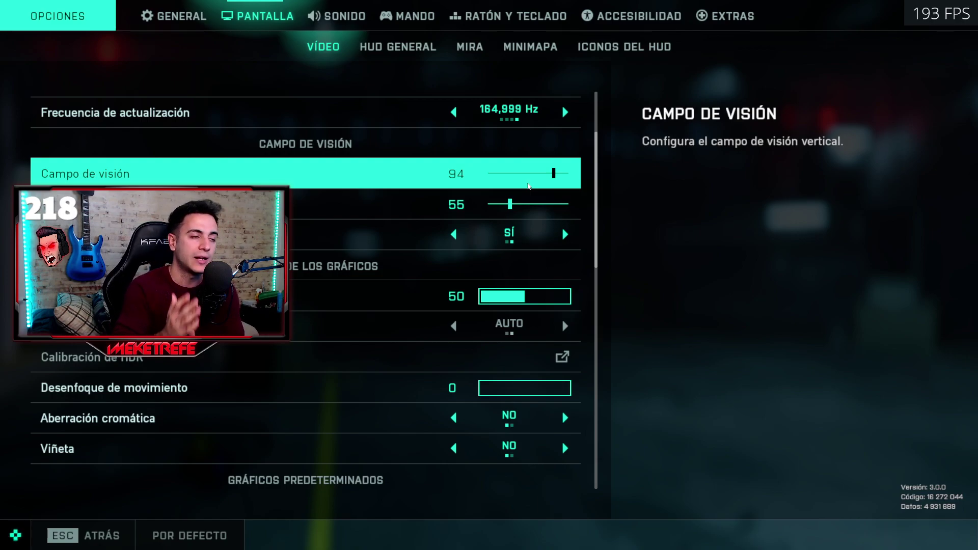
Step: Switch to the video options of Battlefield 2042 and review the field of view and graphics settings
mouse_move(553, 179)
mouse_down()
mouse_move(580, 176)
mouse_move(553, 177)
mouse_up()
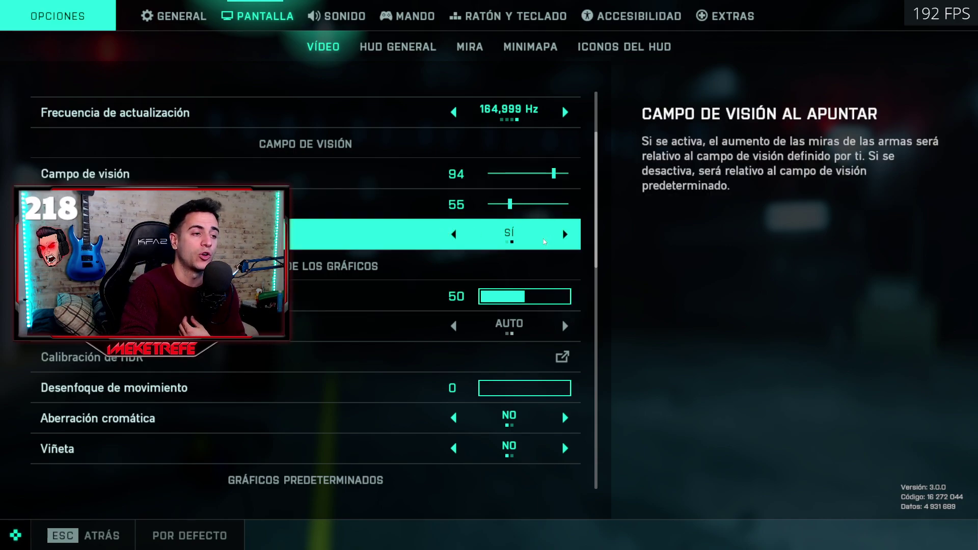
scroll(540, 240, down, 3)
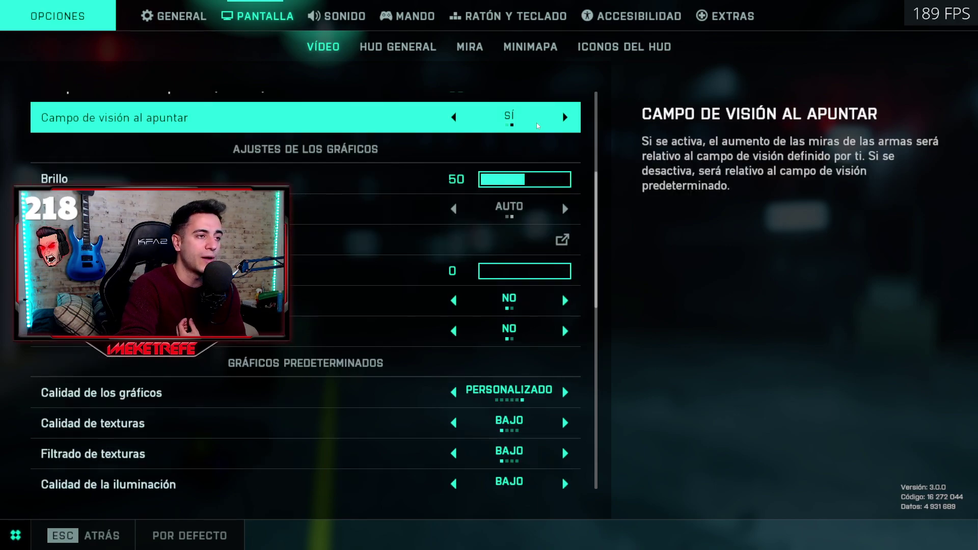